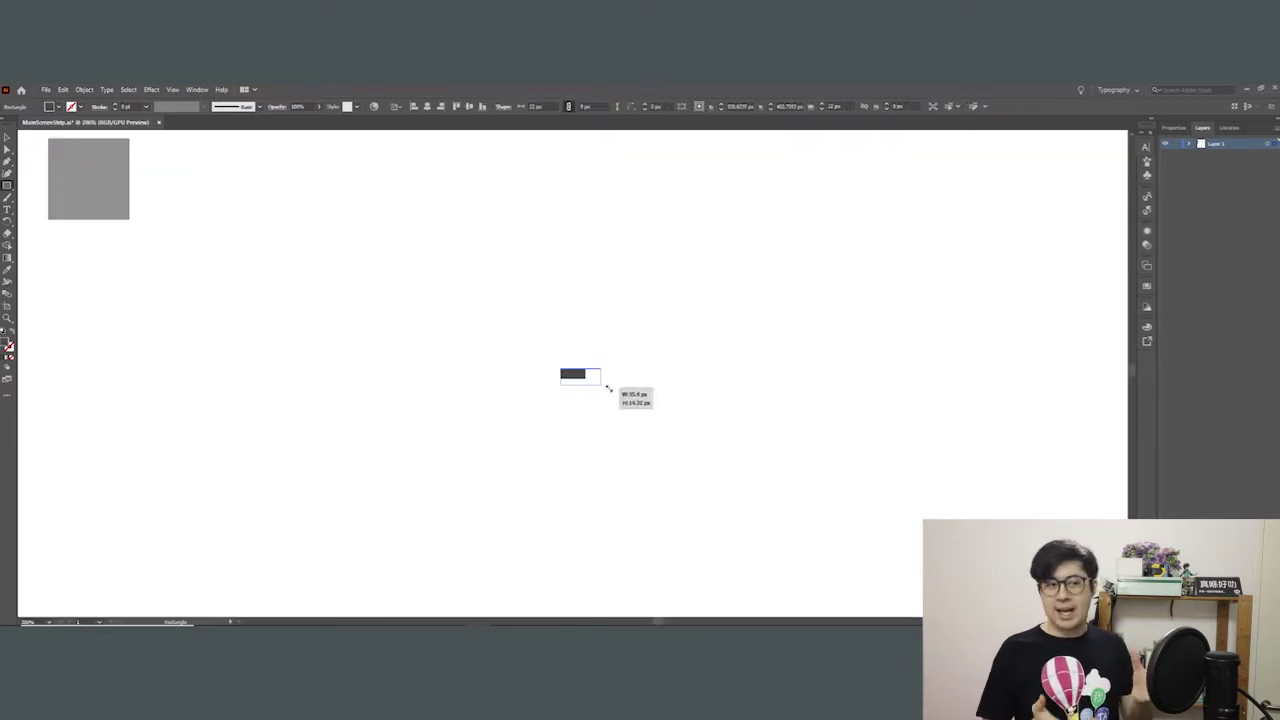
- Draw a dark grey rectangle about 1920 × 785 px, spanning the artboard's full width and centred vertically
left_click_drag(603, 374, 671, 414)
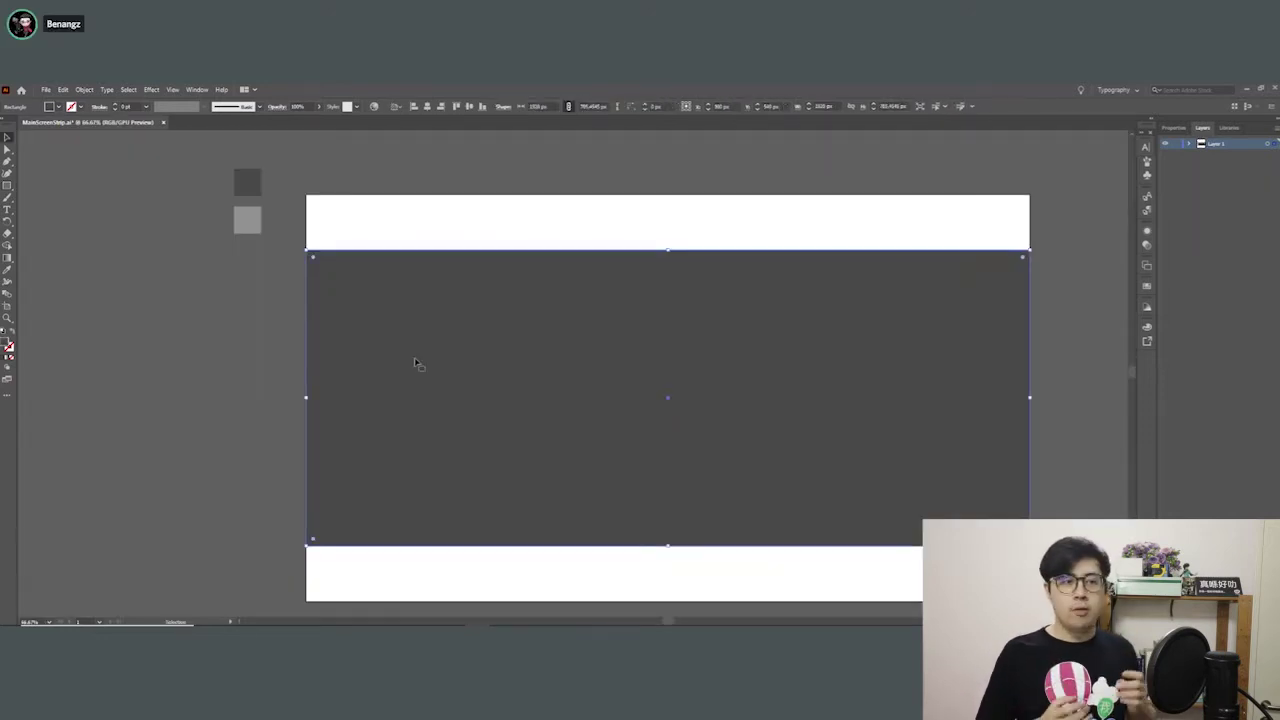
left_click(229, 357)
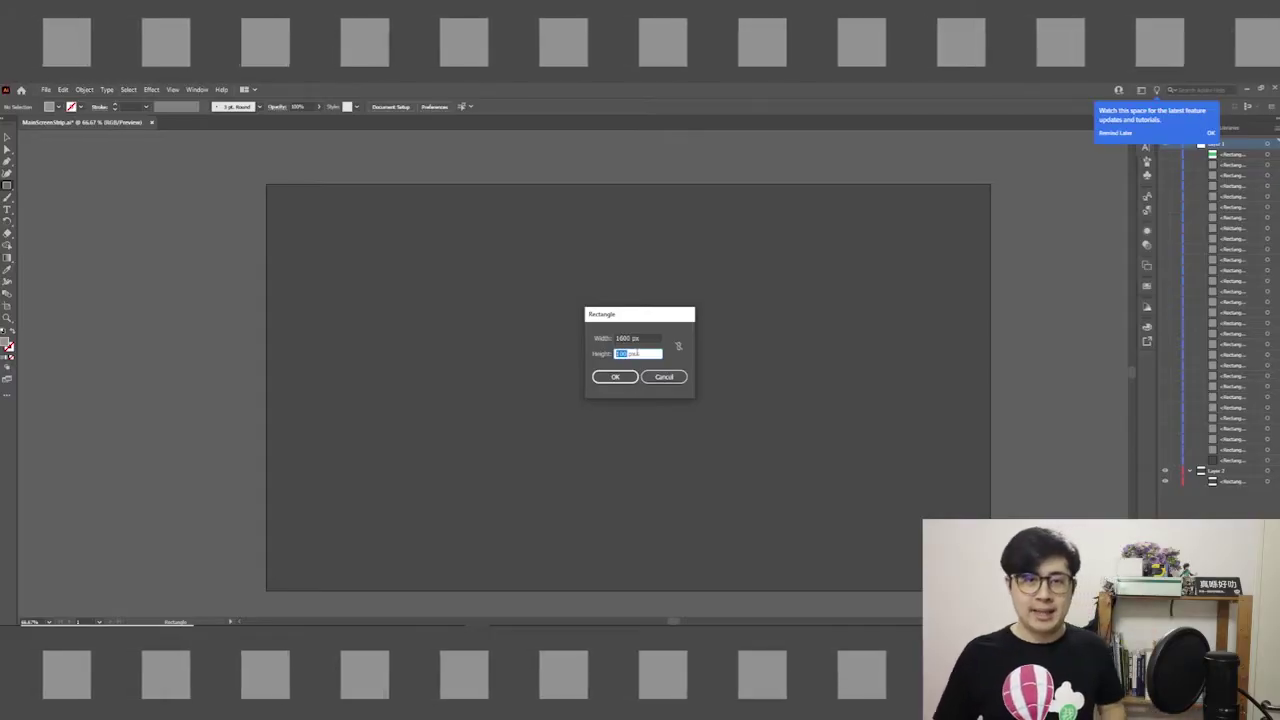
- Draw green rectangles in different proportions, including one of 400 × 300 px and a centred 1:1 square of 1080 px
key("Return")
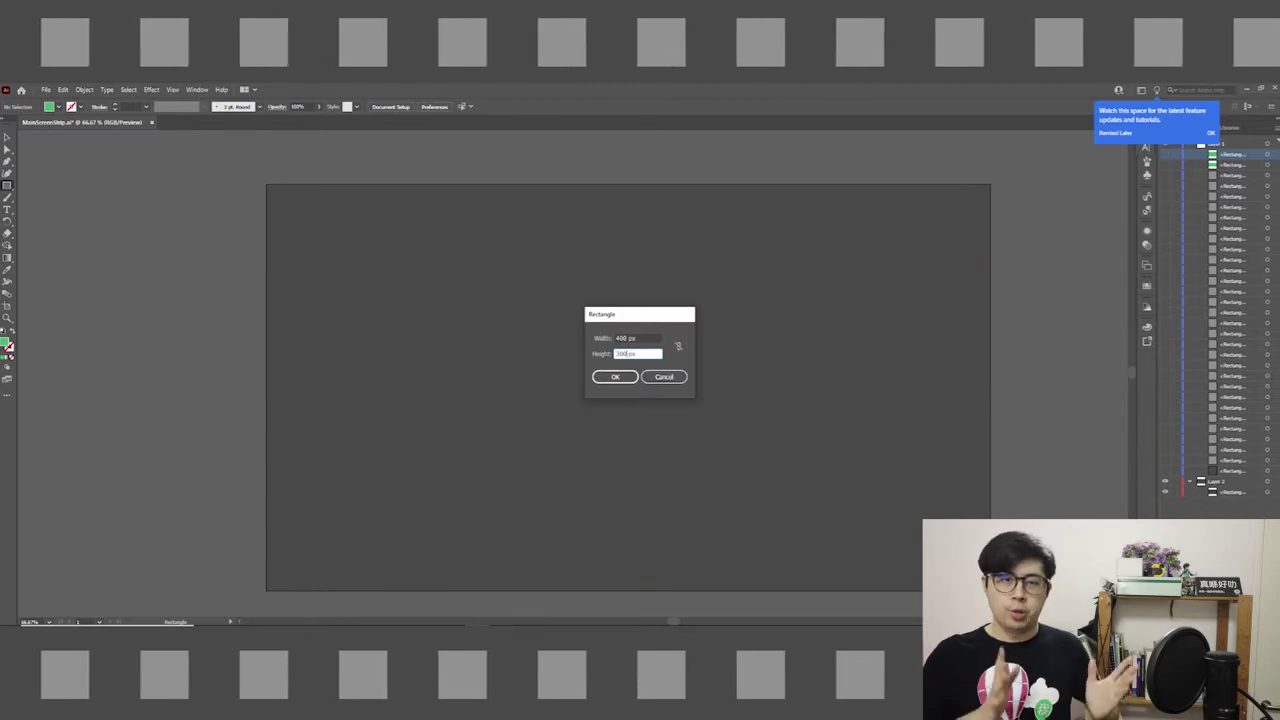
key("Return")
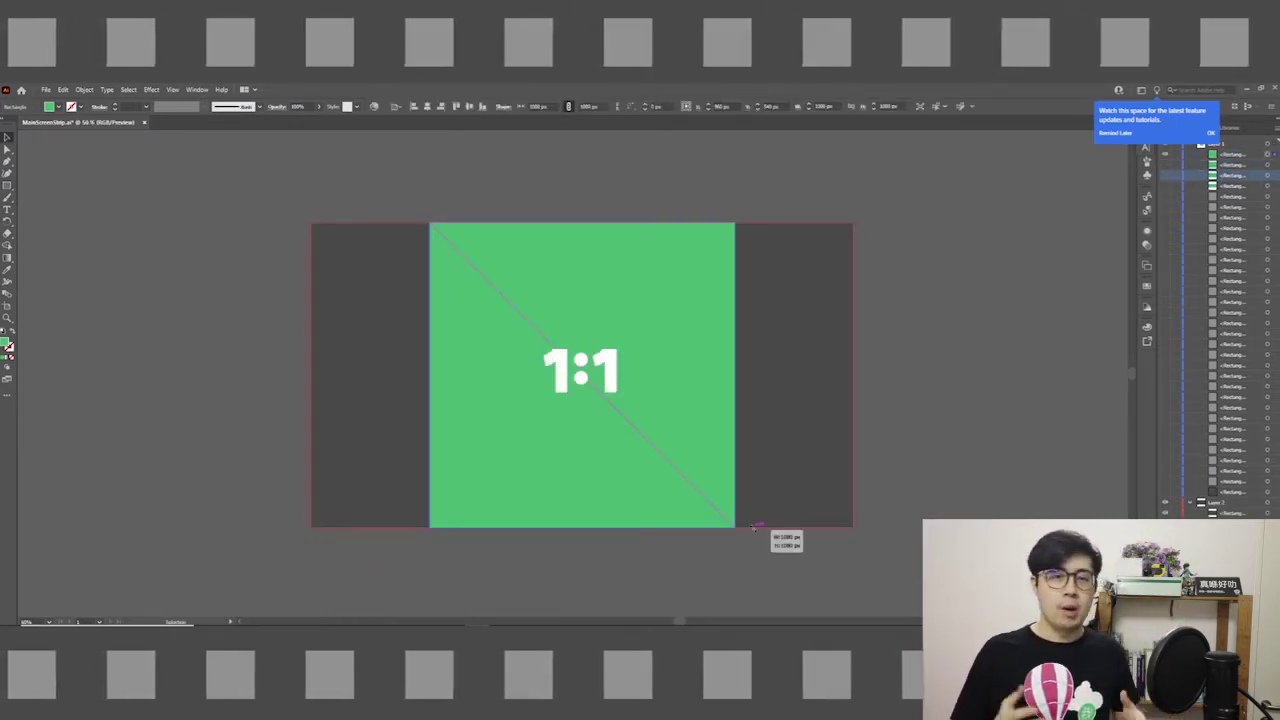
left_click_drag(754, 527, 754, 527)
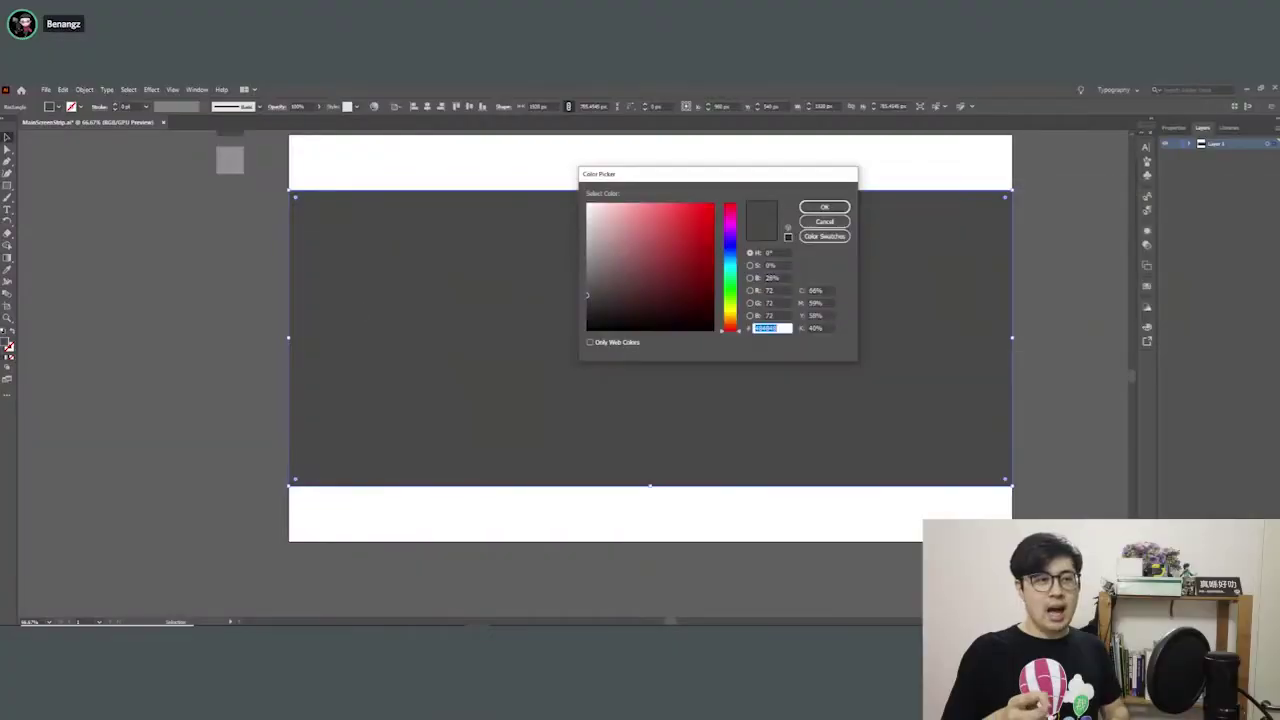
- Fill the wide central rectangle with green and duplicate the light grey square across the top border as evenly spaced film perforations
type("ffffff")
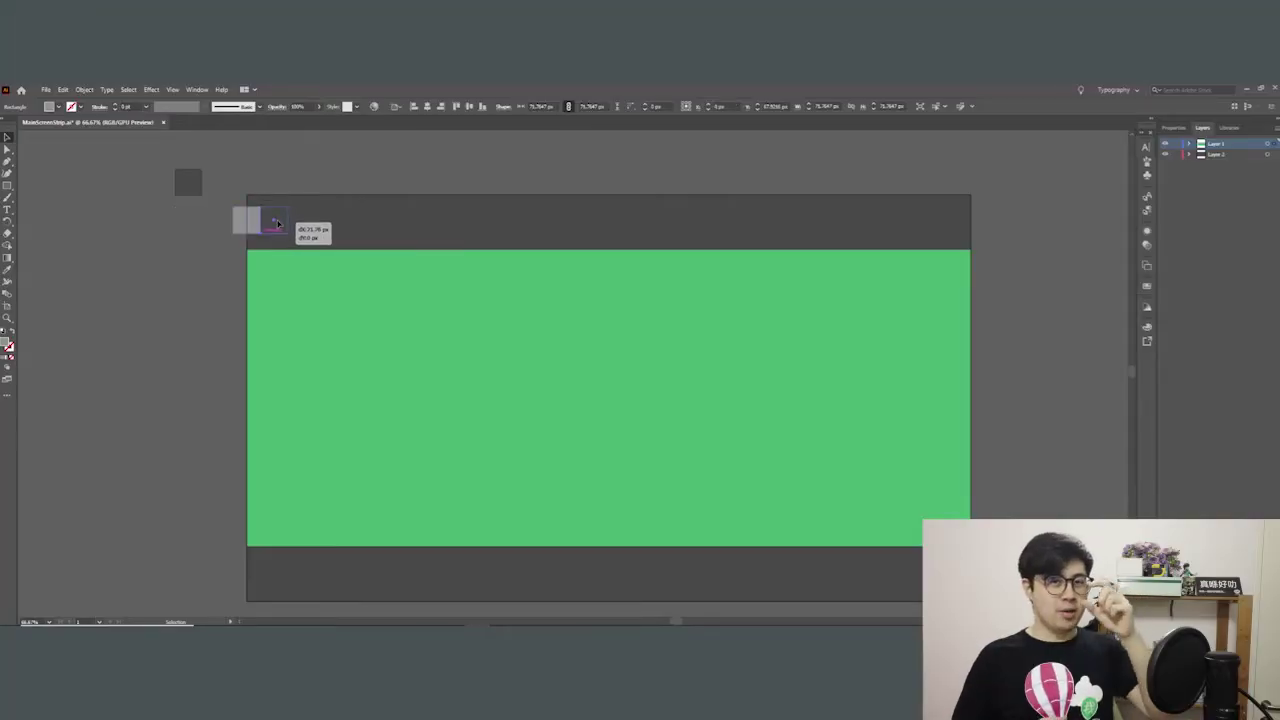
left_click_drag(276, 222, 272, 221)
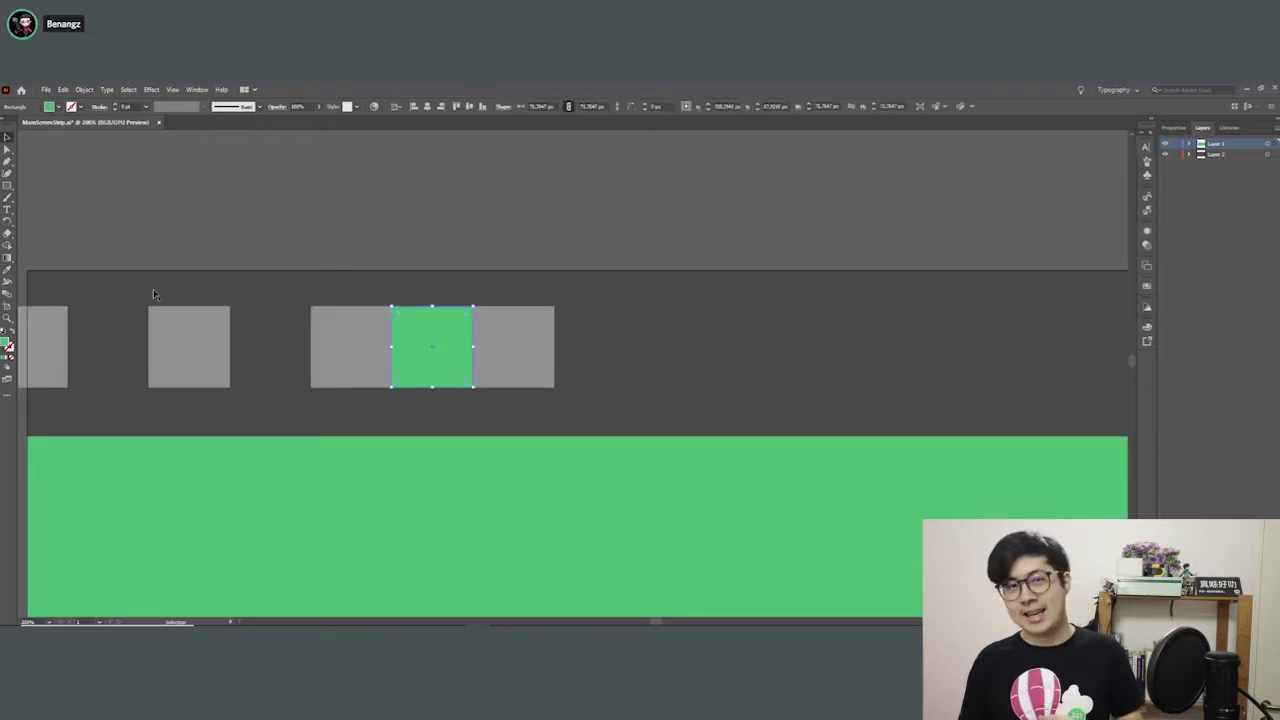
left_click(358, 269)
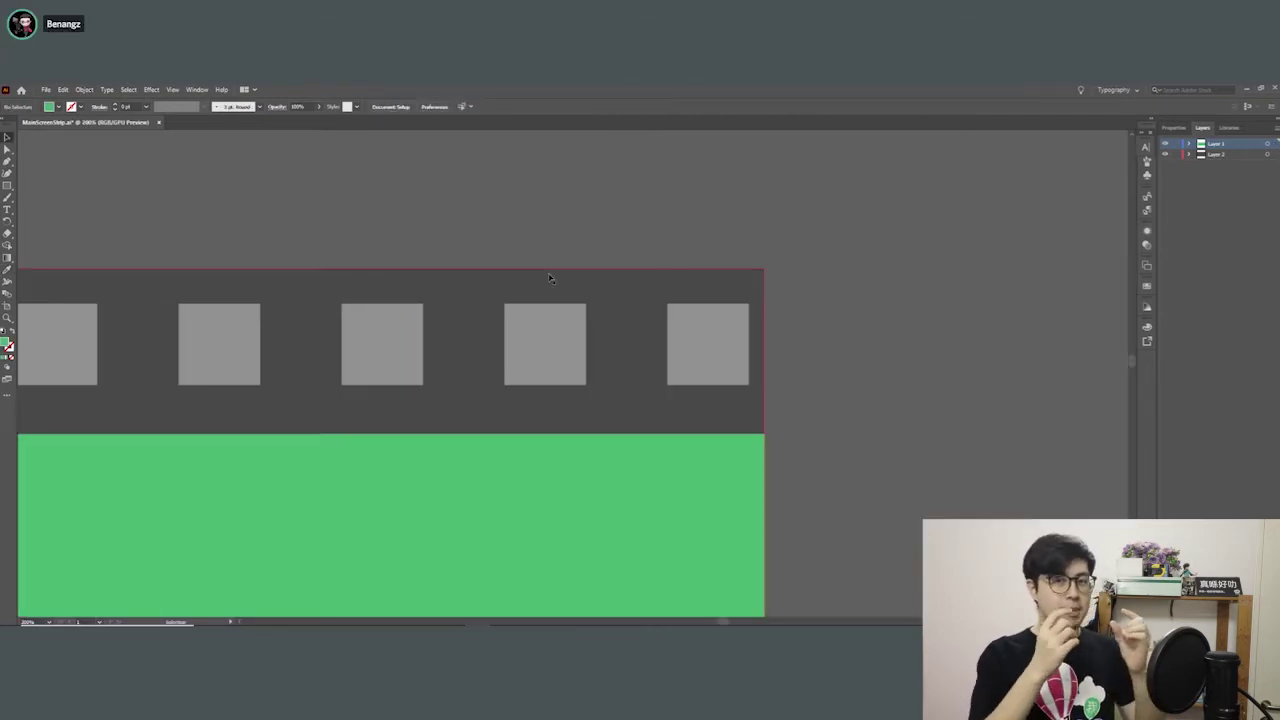
- Distribute the row of grey squares along the top border evenly by their horizontal centres
key("ctrl+minus")
key("ctrl+minus")
key("ctrl+minus")
key("ctrl+minus")
key("ctrl+minus")
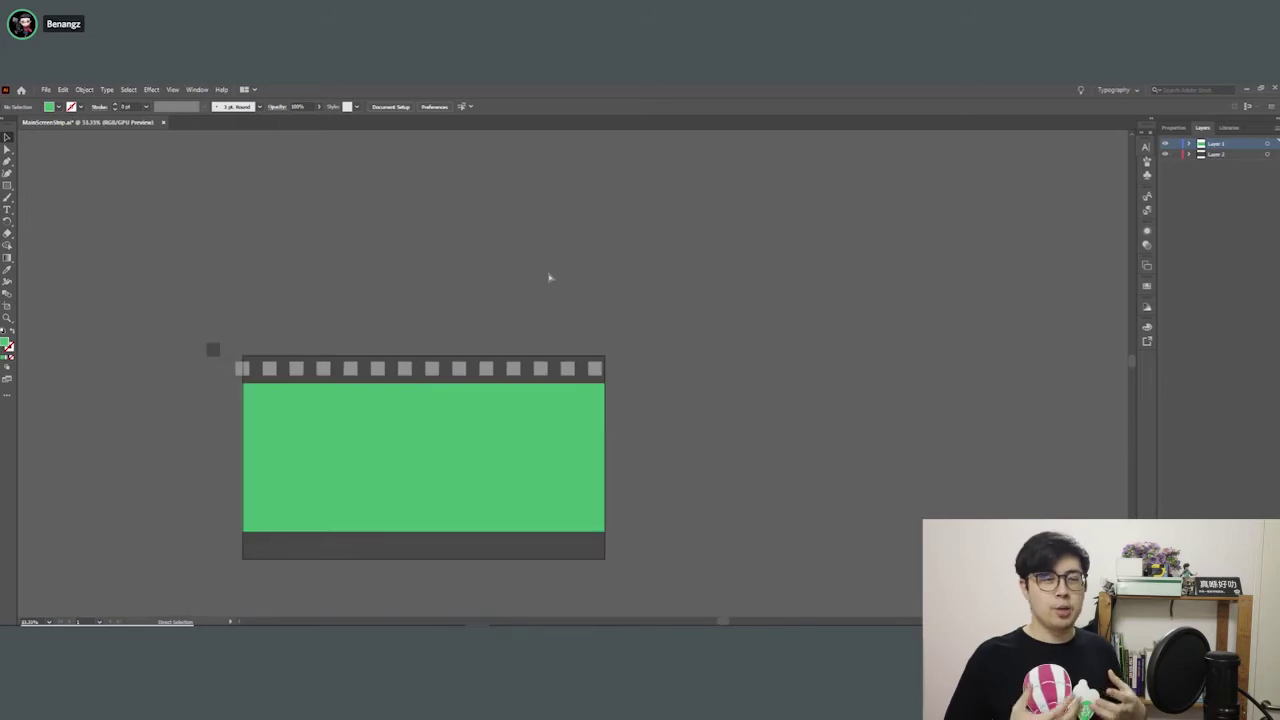
key("ctrl+plus")
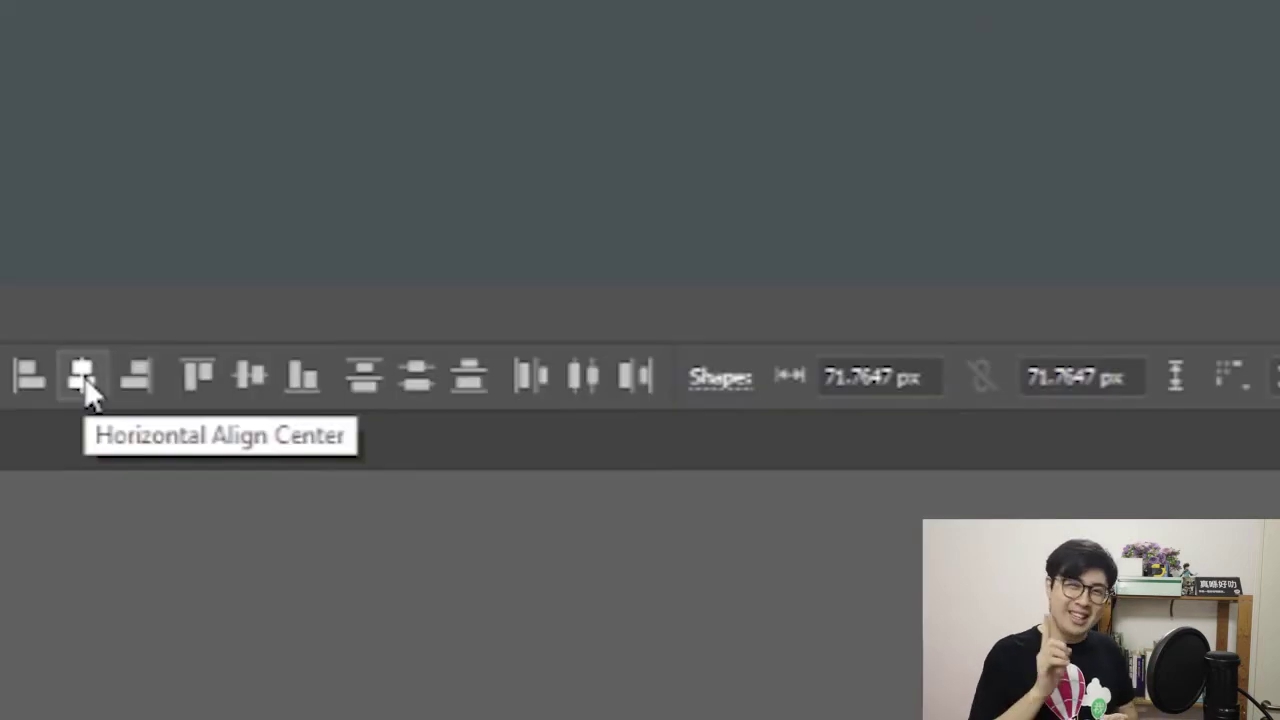
left_click(590, 388)
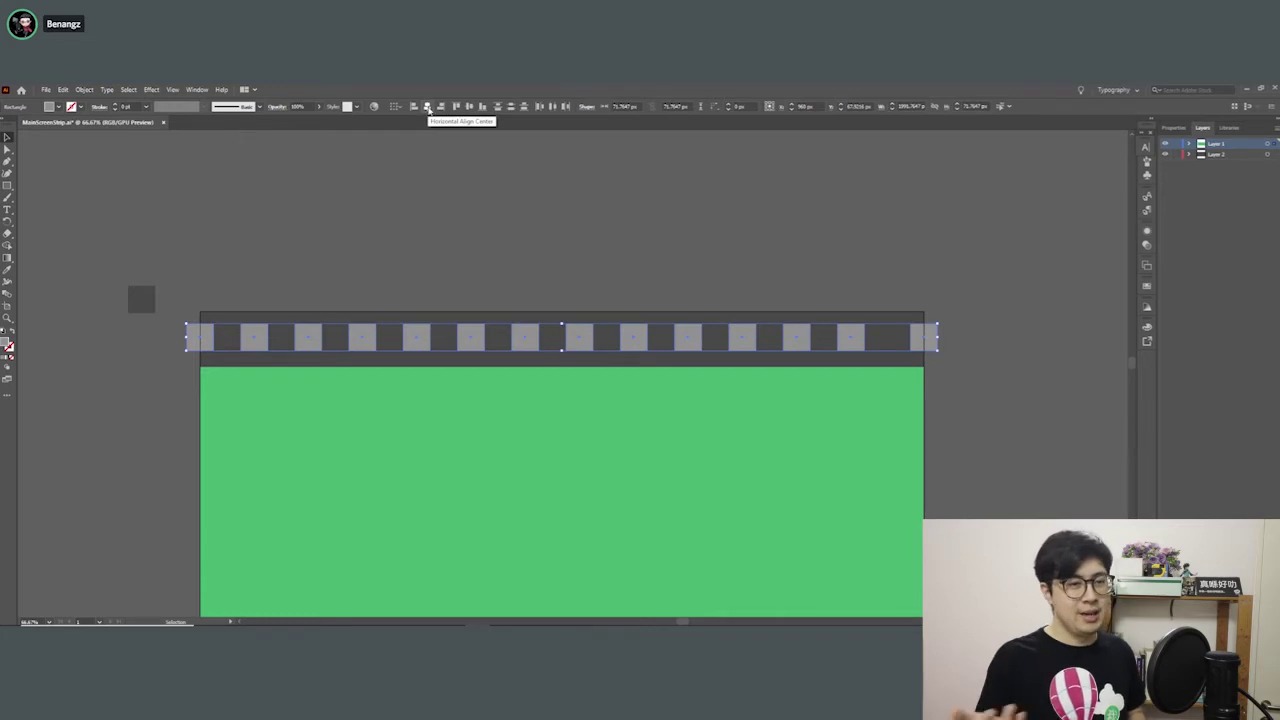
left_click(553, 108)
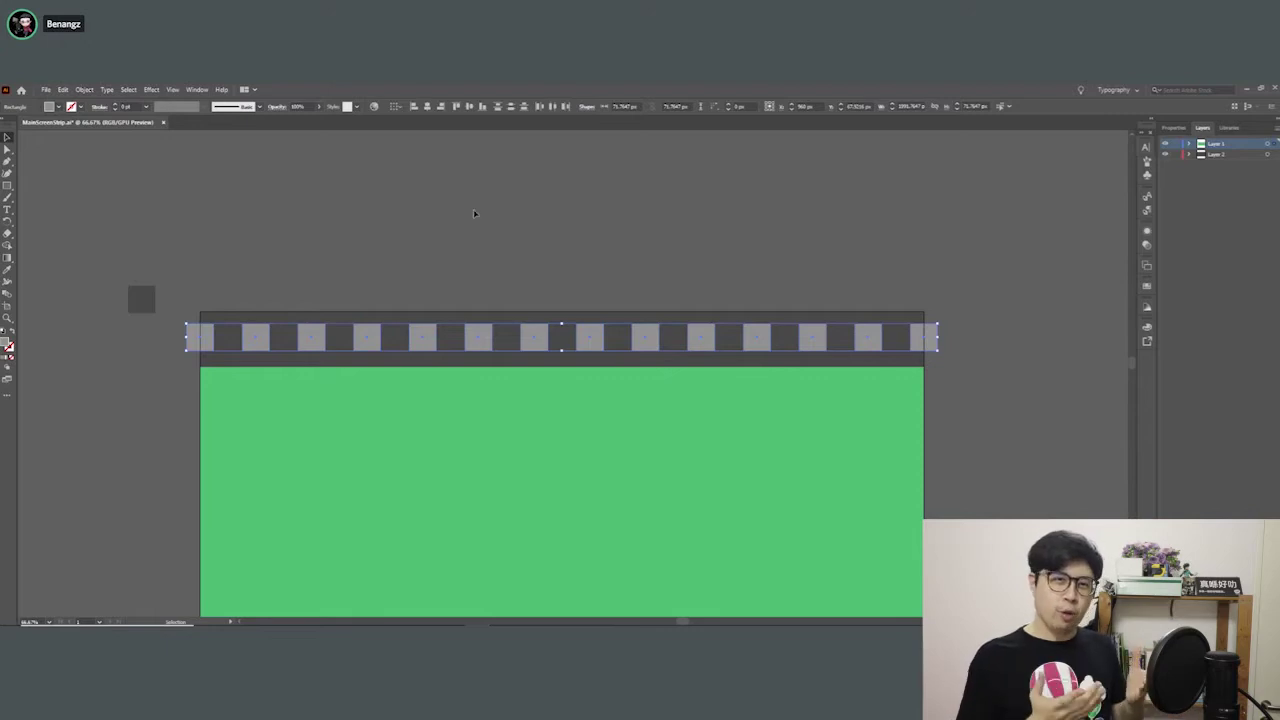
- Copy the row of grey squares, paste it in front of the original, and nudge the copy straight downward
left_click_drag(471, 221, 491, 174)
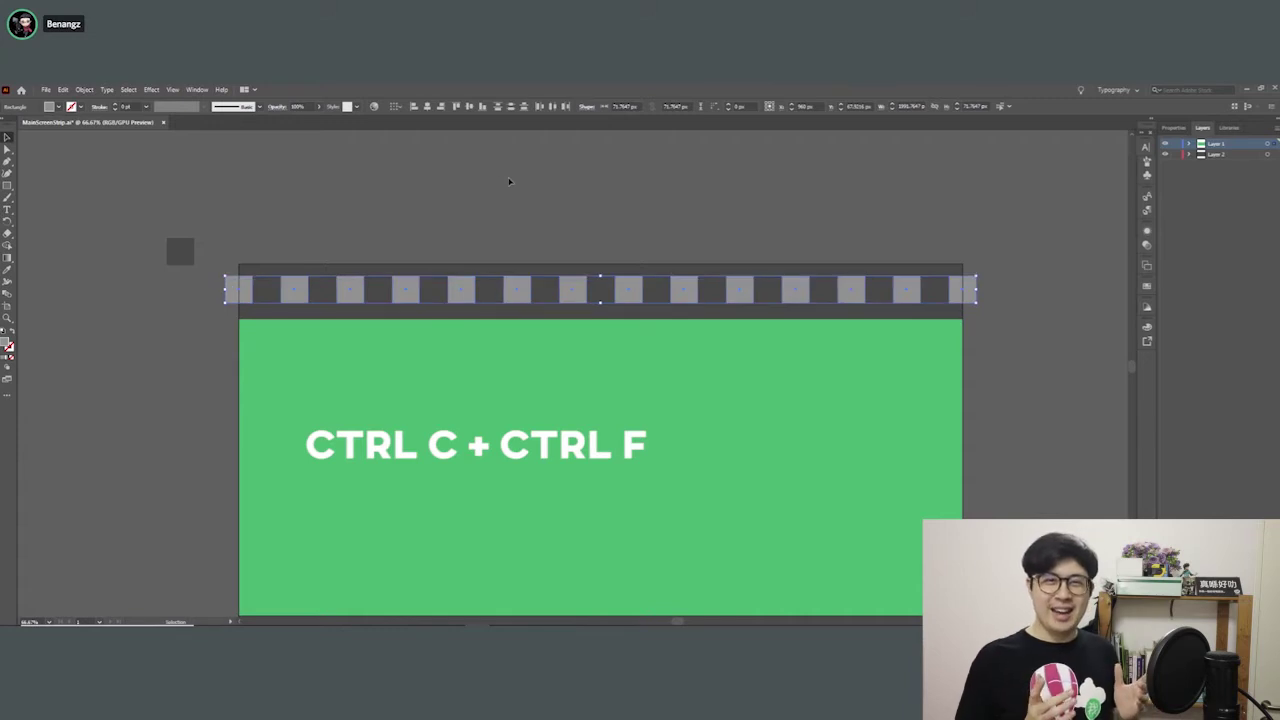
key("shift+Down")
key("shift+Down")
key("shift+Down")
key("shift+Down")
key("shift+Down")
key("shift+Down")
key("shift+Down")
key("shift+Down")
key("shift+Down")
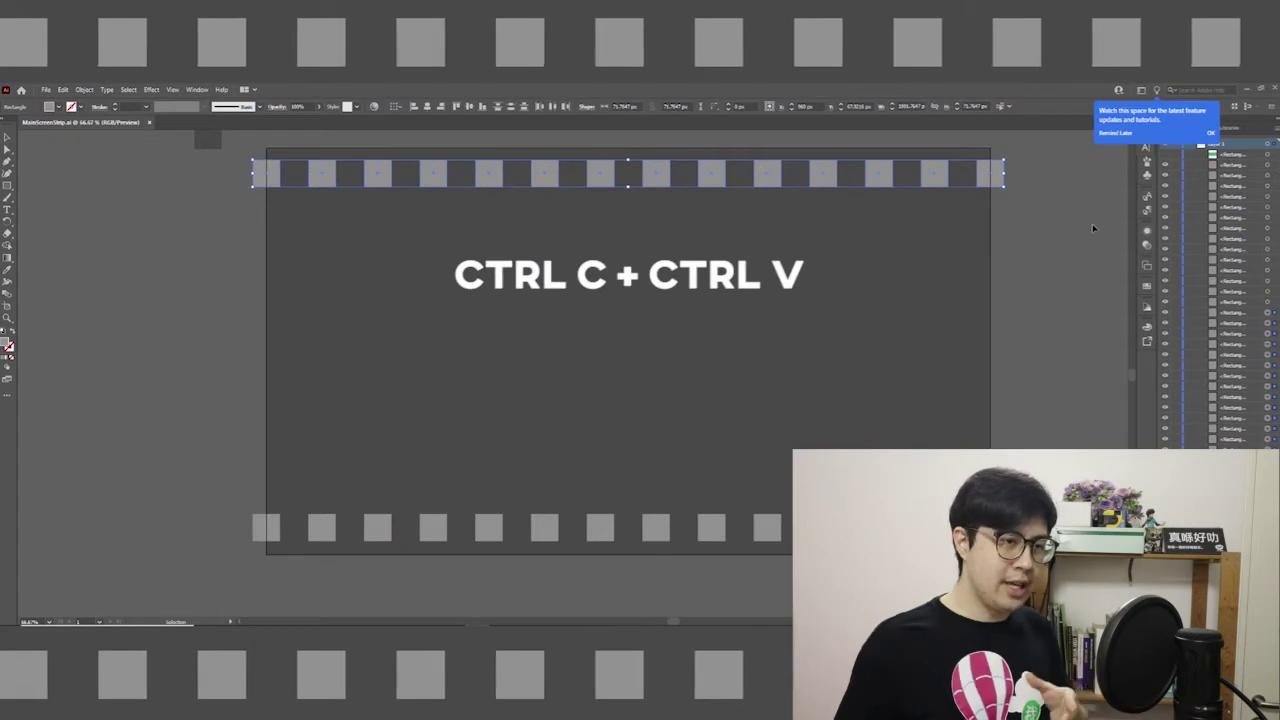
- Try pasting the copied row of squares normally, and use Paste in Front for it instead
key("ctrl+v")
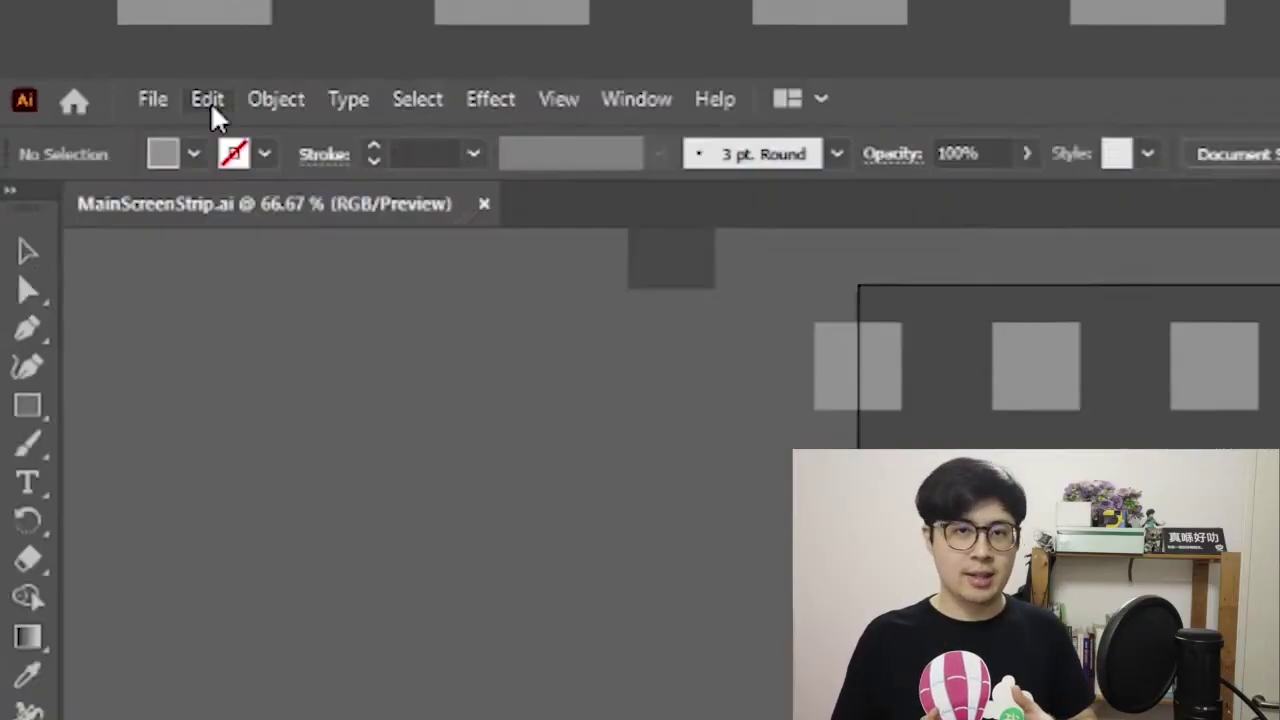
left_click(63, 90)
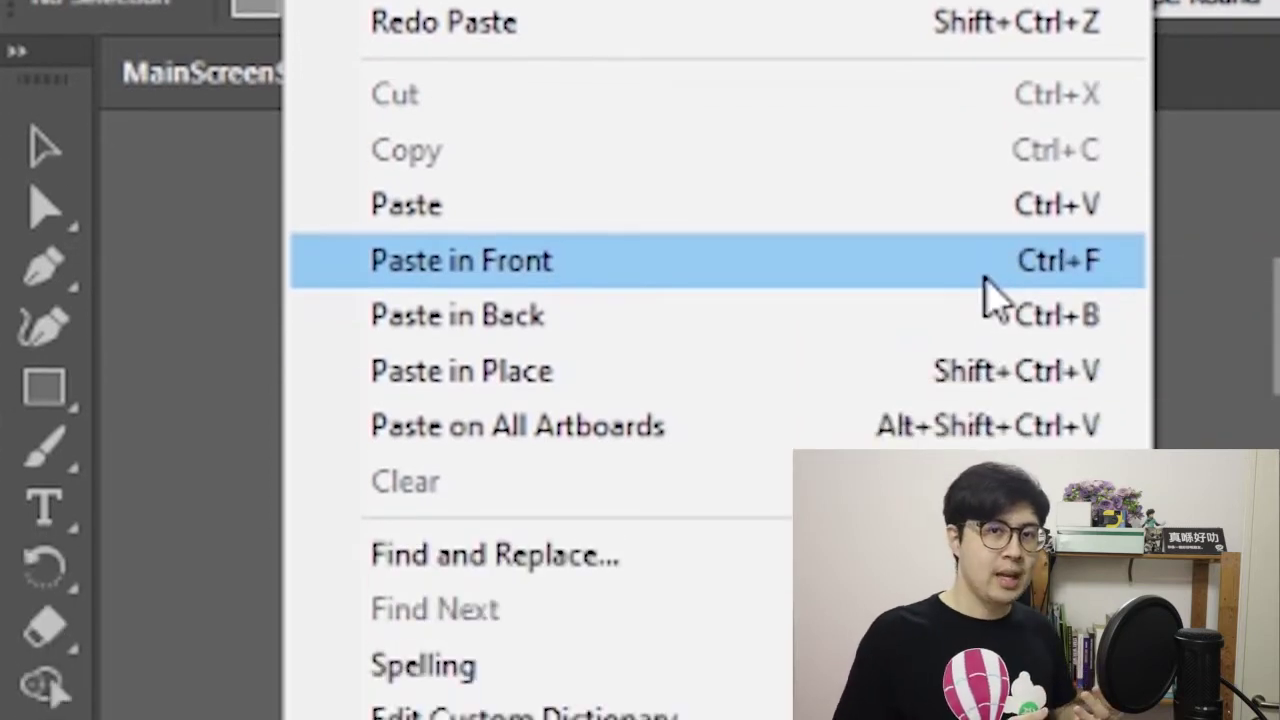
left_click(984, 279)
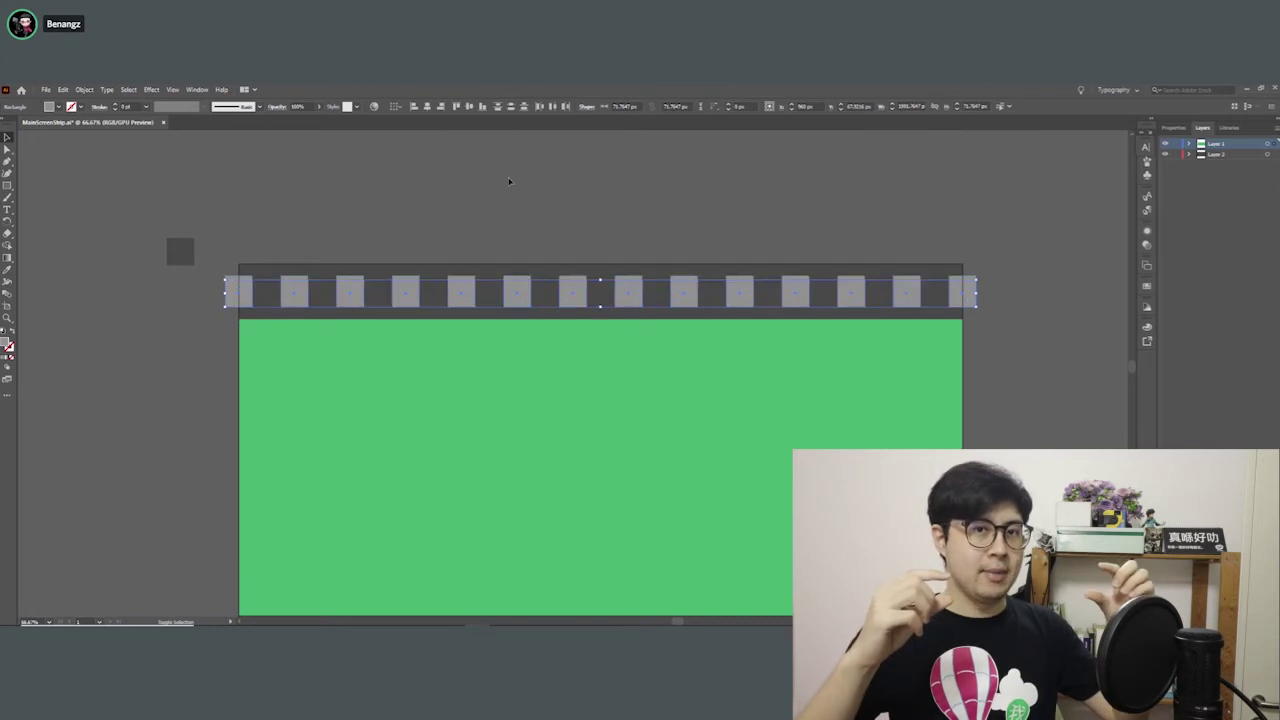
- Move the duplicated row of grey squares straight down onto the bottom border of the film strip
key("shift+Down")
key("shift+Down")
key("shift+Down")
key("shift+Down")
key("shift+Down")
key("shift+Down")
key("shift+Down")
key("shift+Down")
key("shift+Down")
key("shift+Down")
key("shift+Down")
key("shift+Down")
key("shift+Down")
key("shift+Down")
key("shift+Down")
scroll(429, 280, "down", 5)
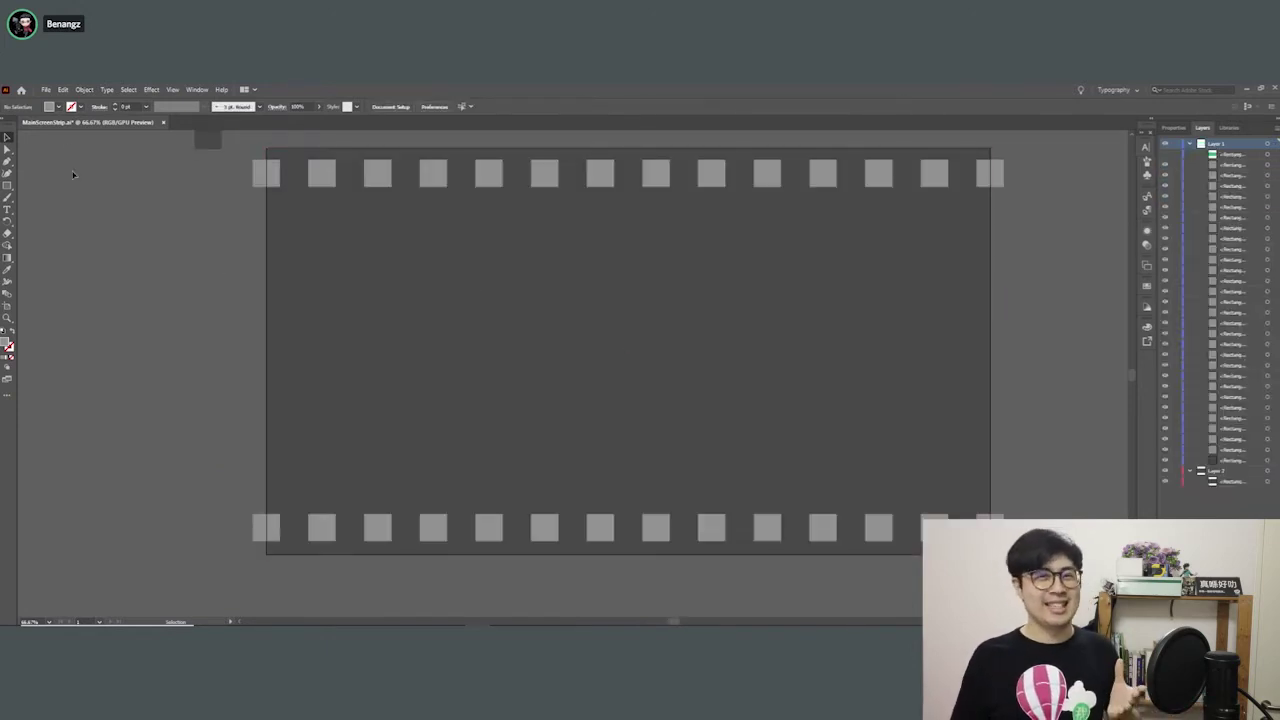
- Export the artboard as a PNG named MainScreenStrip.png at High (300 ppi) resolution
left_click(45, 90)
mouse_move(96, 277)
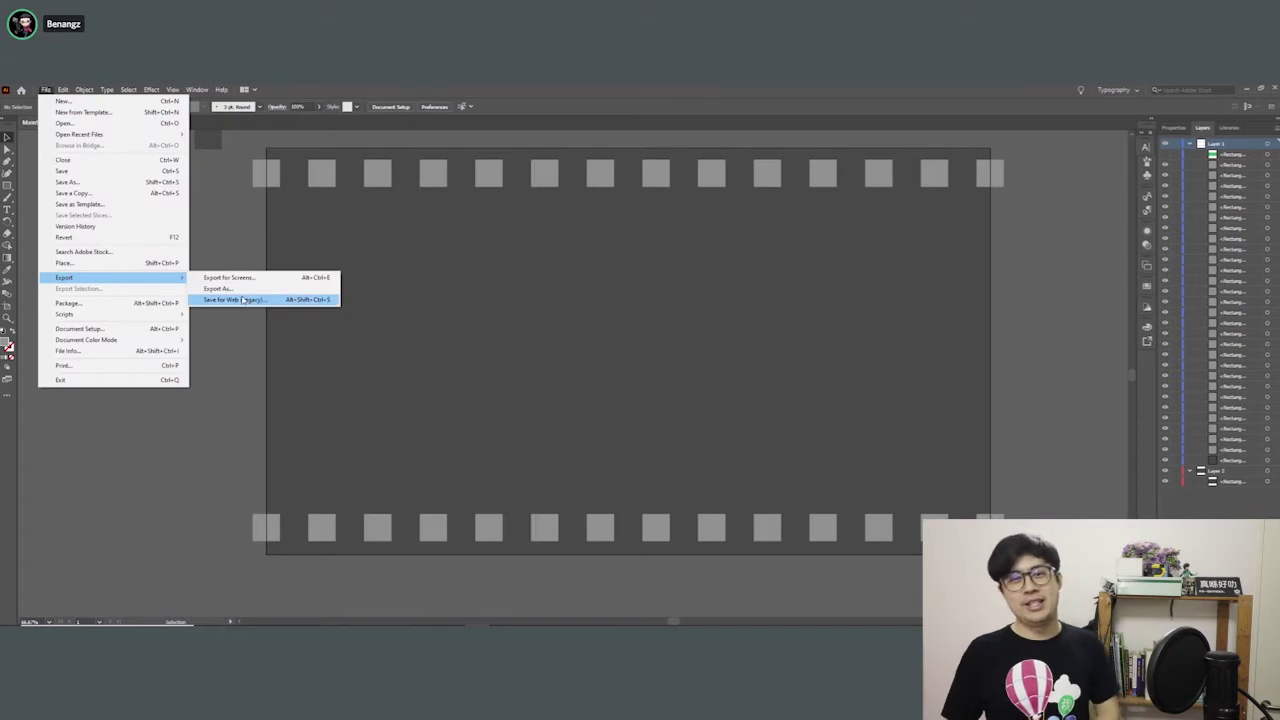
left_click(240, 289)
left_click(290, 460)
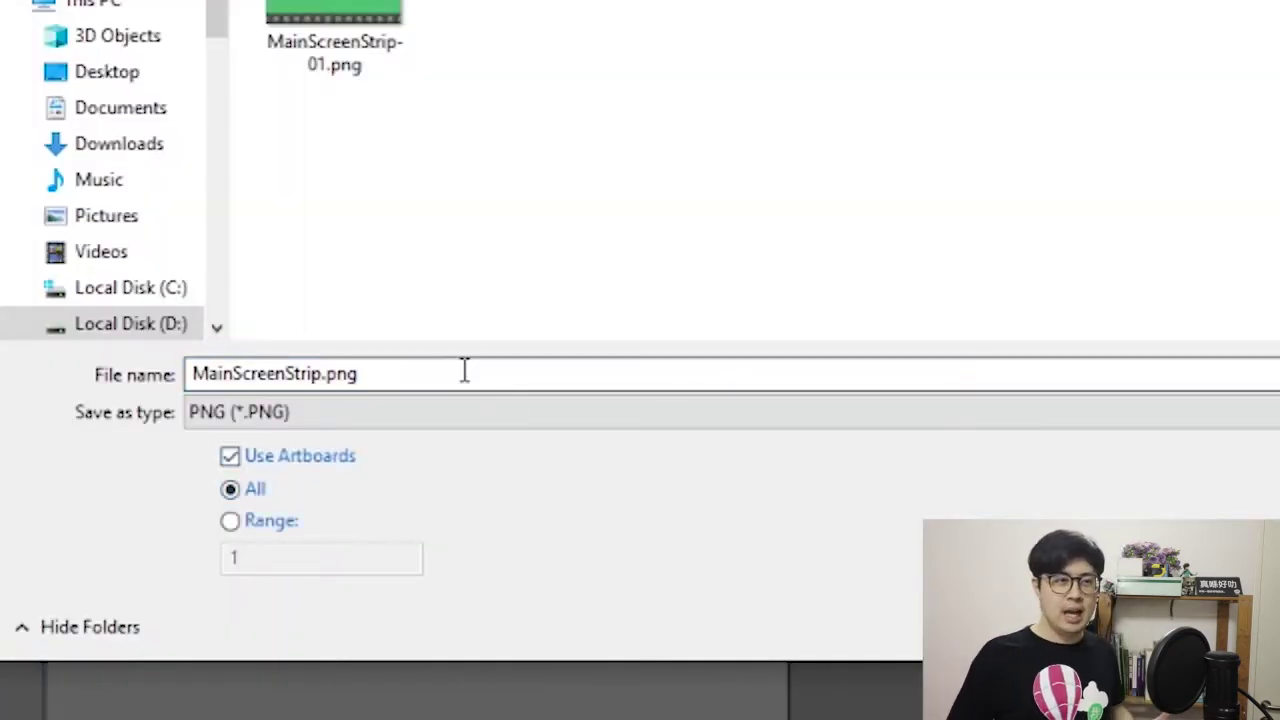
key("Return")
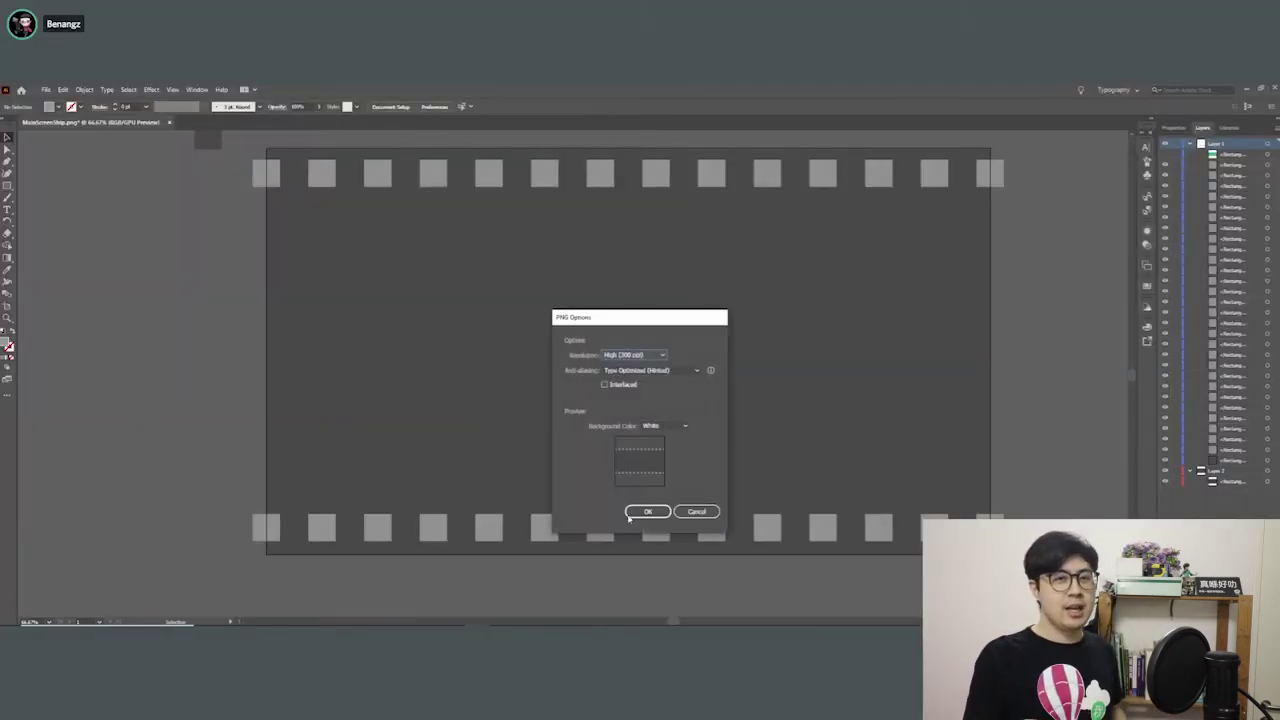
left_click(640, 513)
left_click(727, 380)
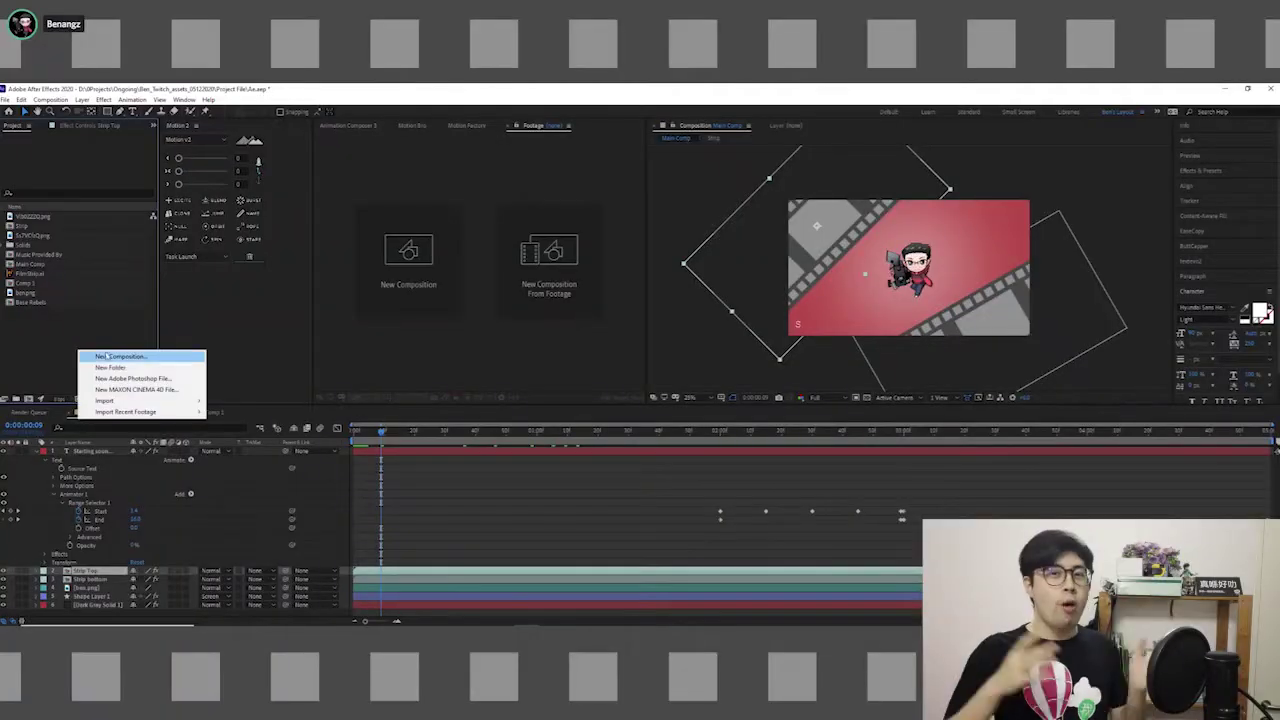
- Switch to After Effects, create a new composition, and add the exported MainScreenStrip-01.png to its timeline
left_click(130, 356)
left_click(402, 411)
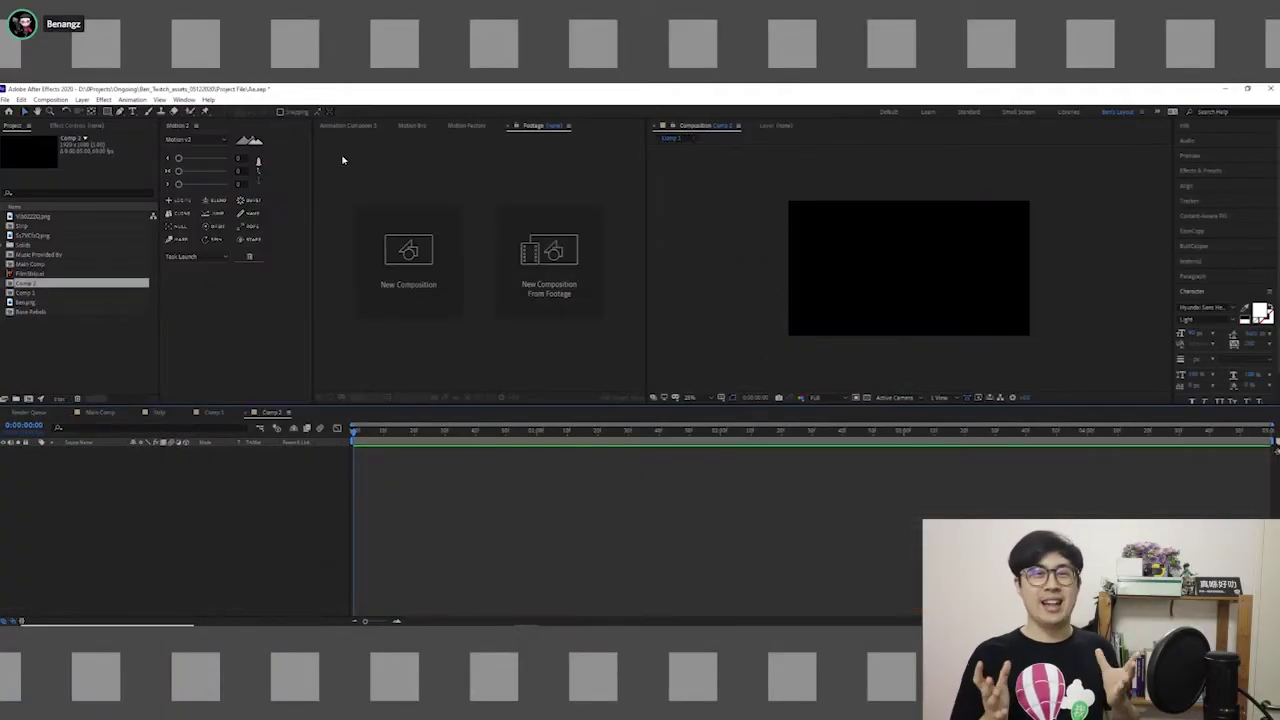
left_click_drag(266, 485, 70, 320)
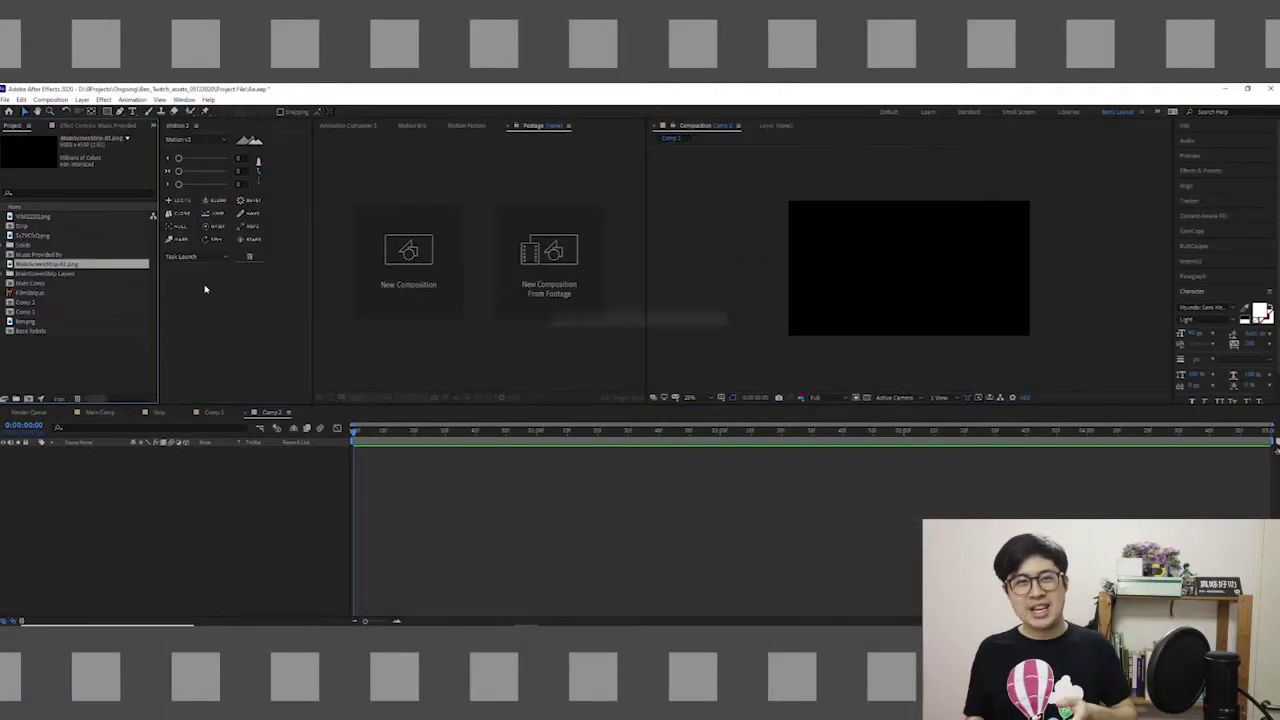
left_click_drag(111, 375, 189, 549)
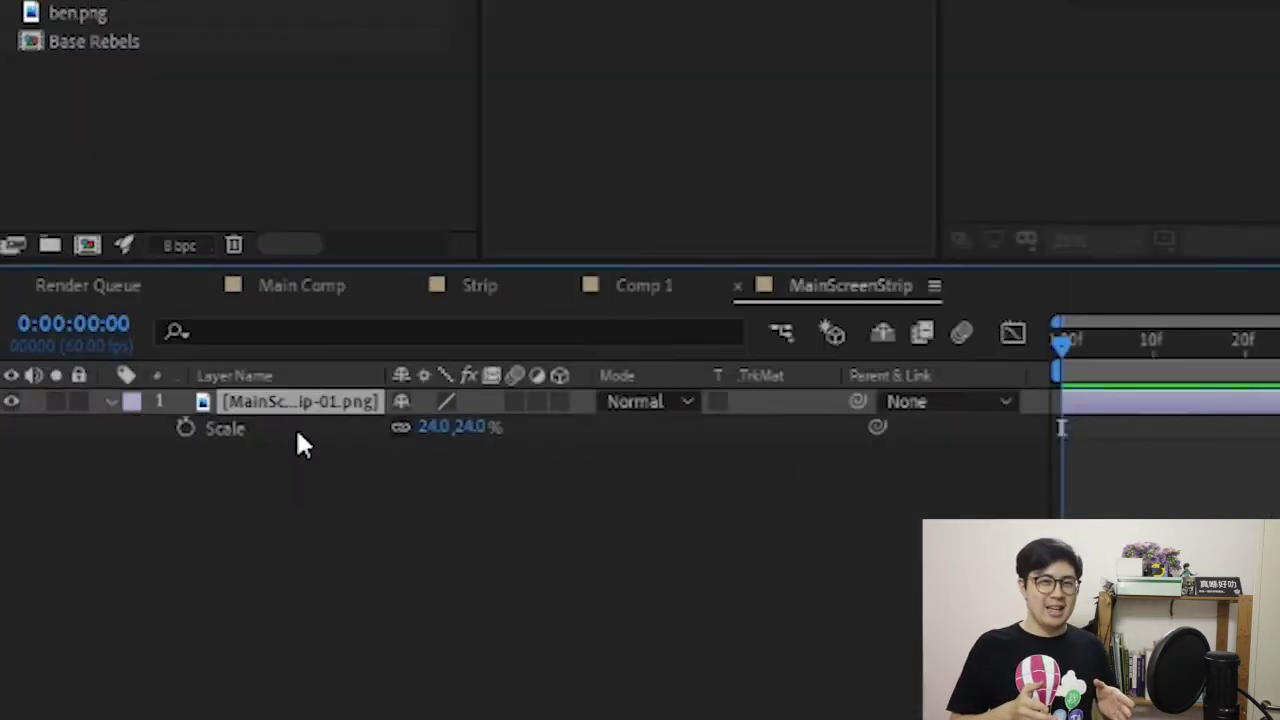
- Duplicate the film strip layer, set the copy's position to 0, 540, and place the copy below the original
key("ctrl+d")
key("p")
key("Return")
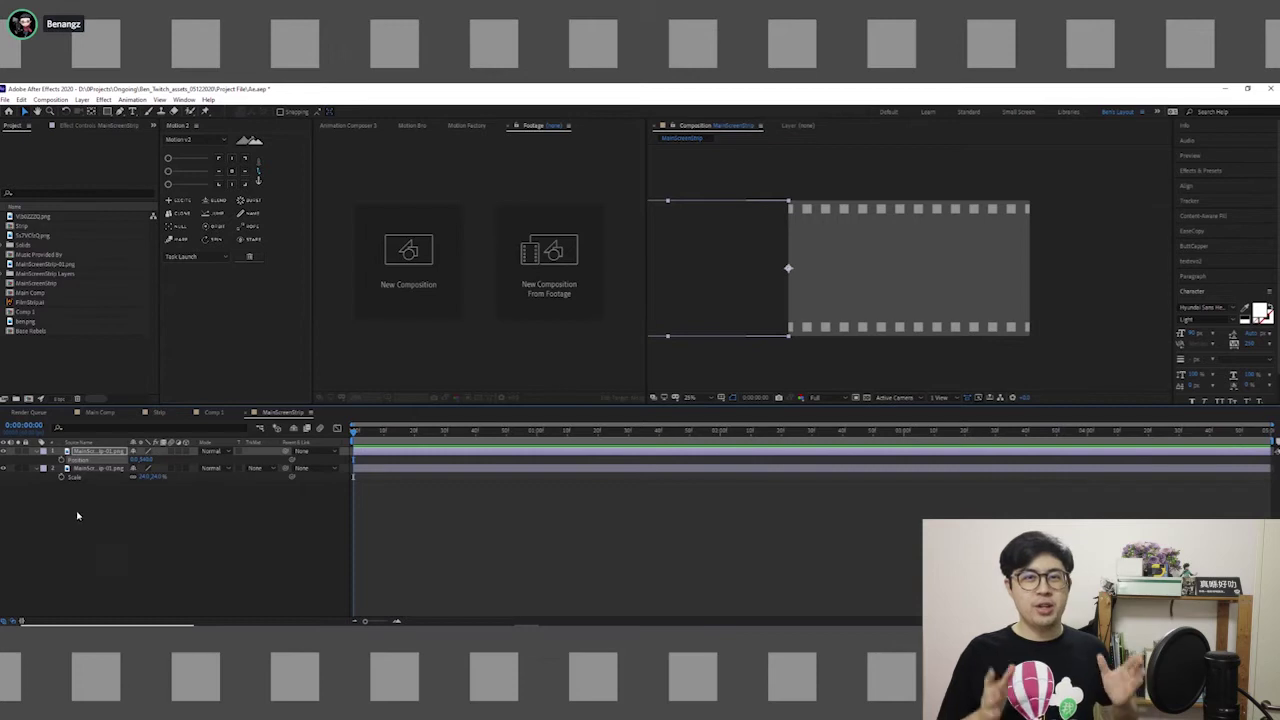
key("ctrl+Down")
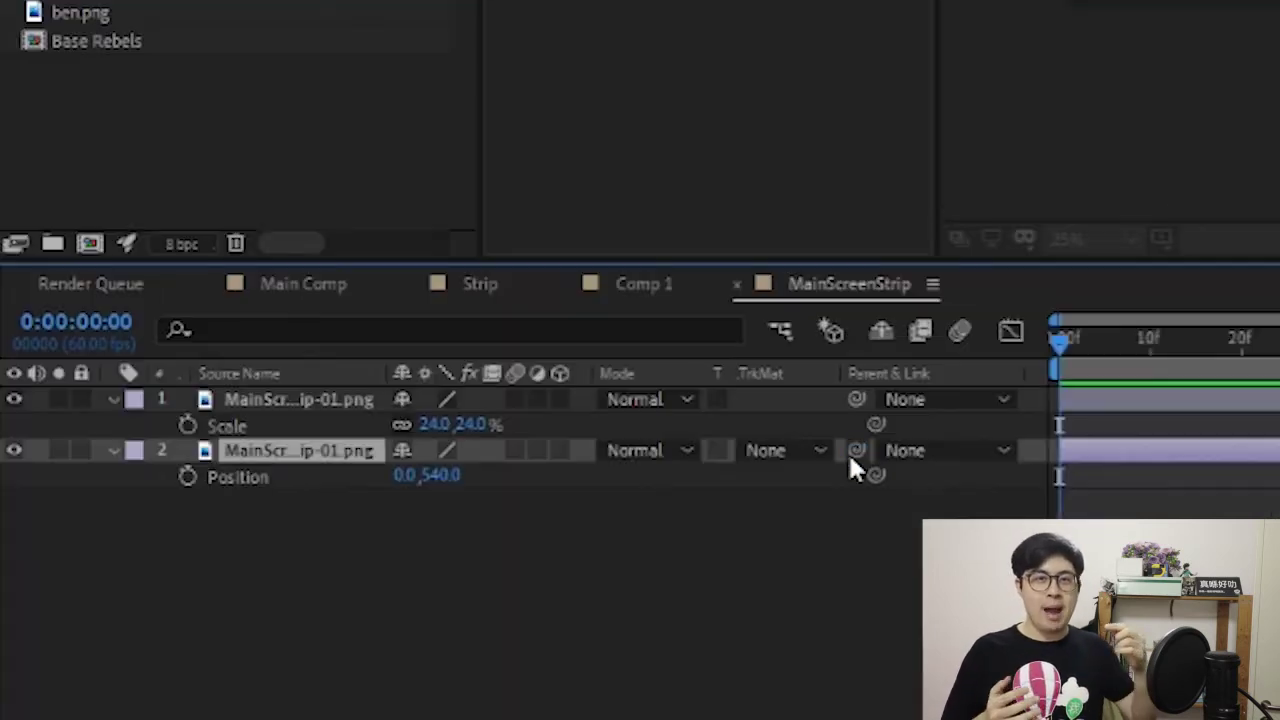
- Parent the duplicated film strip layer to the original strip layer
left_click_drag(283, 470, 110, 449)
left_click_drag(337, 403, 318, 395)
- Keyframe the original strip layer's position from the start of the composition, ending at 2880, 540 at 0:00:04:59
left_click(408, 668)
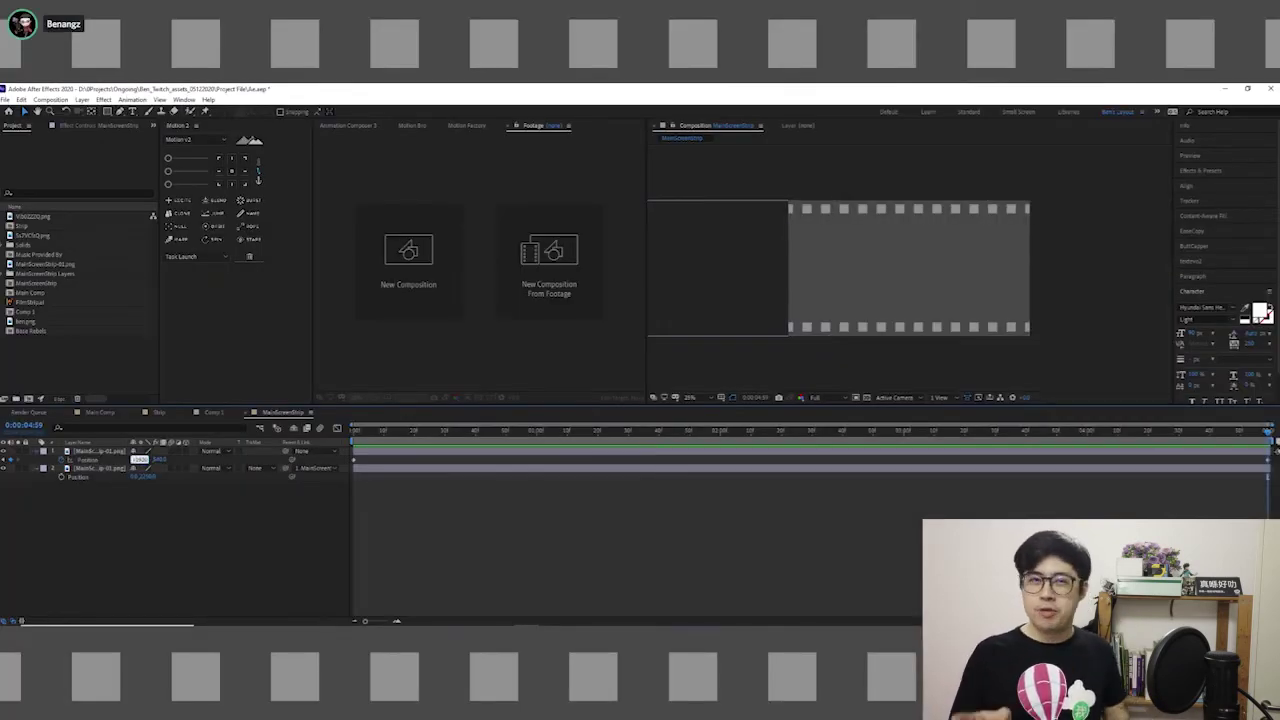
key("Return")
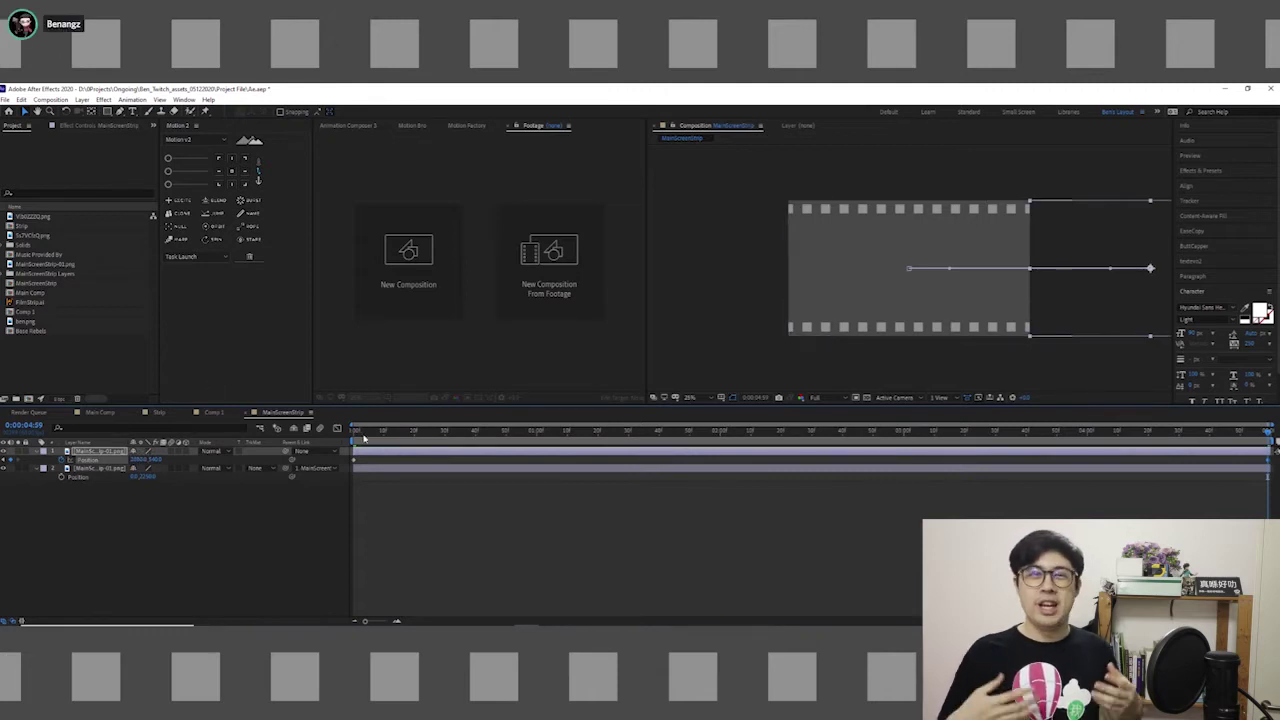
left_click(811, 431)
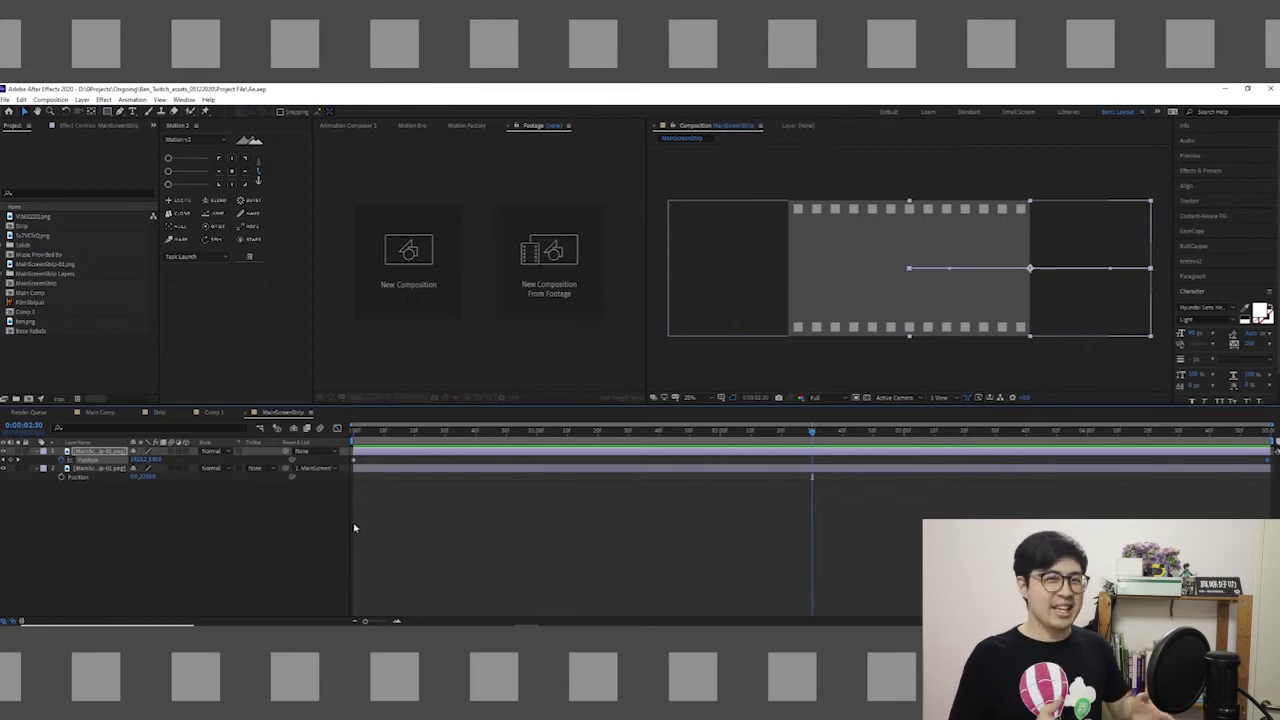
- Change the original strip layer's position keyframe at 0:00:04:59 to 1920, 540
left_click_drag(812, 440, 1266, 470)
left_click(131, 468)
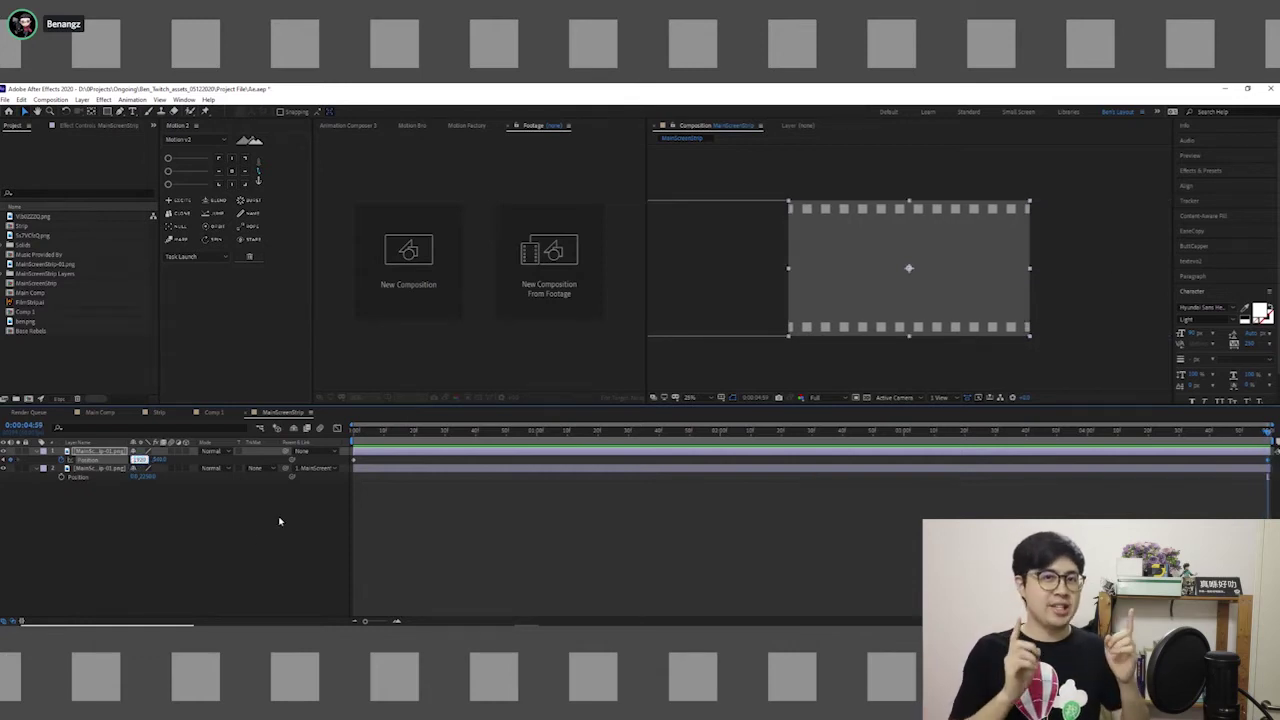
left_click(180, 543)
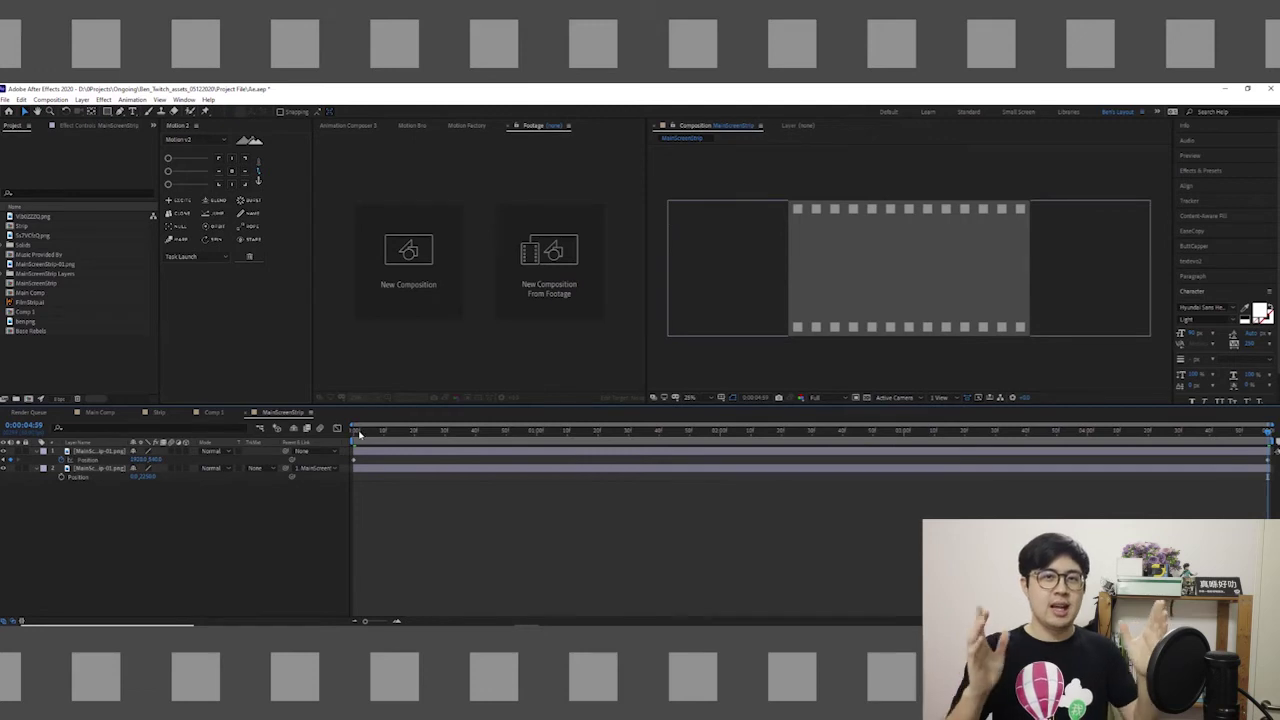